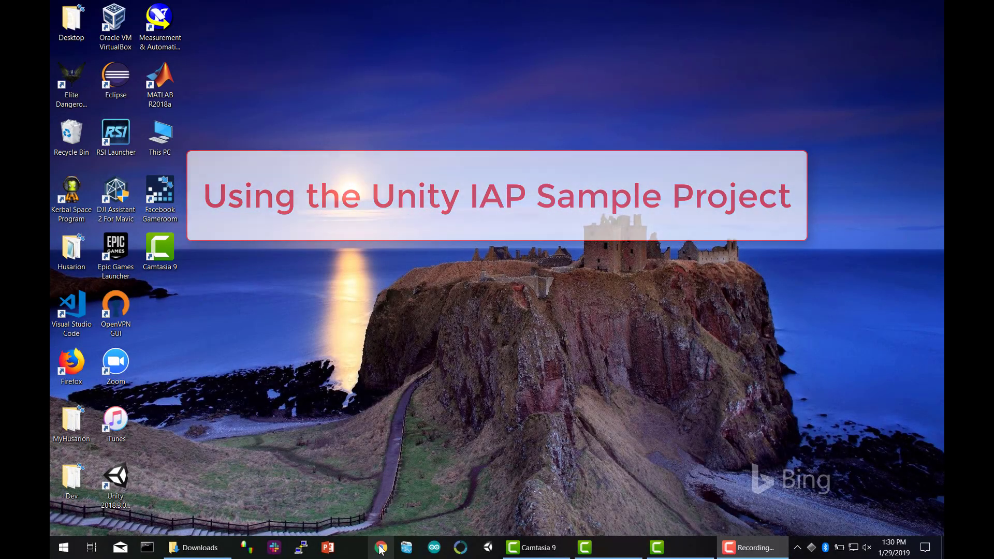
Step: Open the Unity IAP forum on forum.unity.com in Chrome
left_click(381, 548)
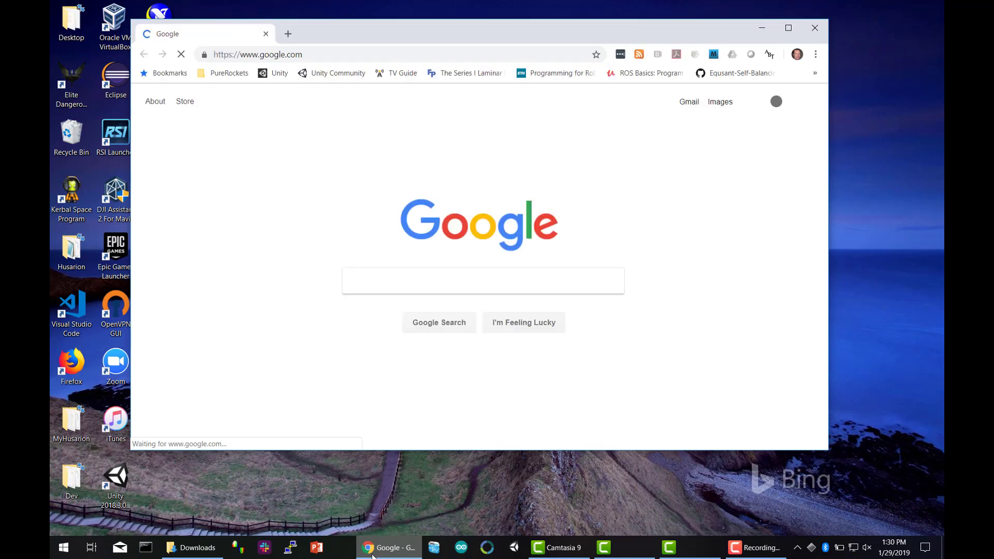
left_click(327, 75)
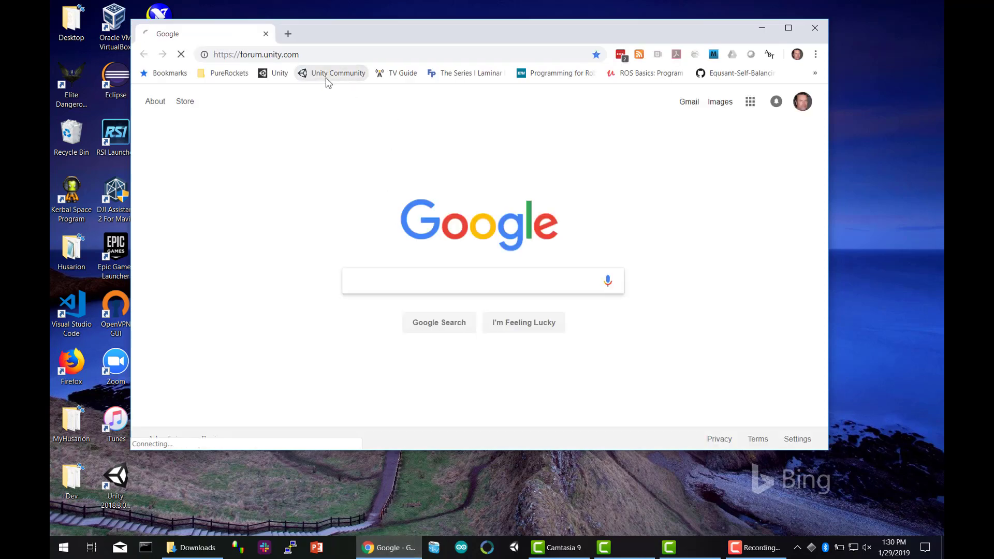
scroll(360, 283, "down", 13)
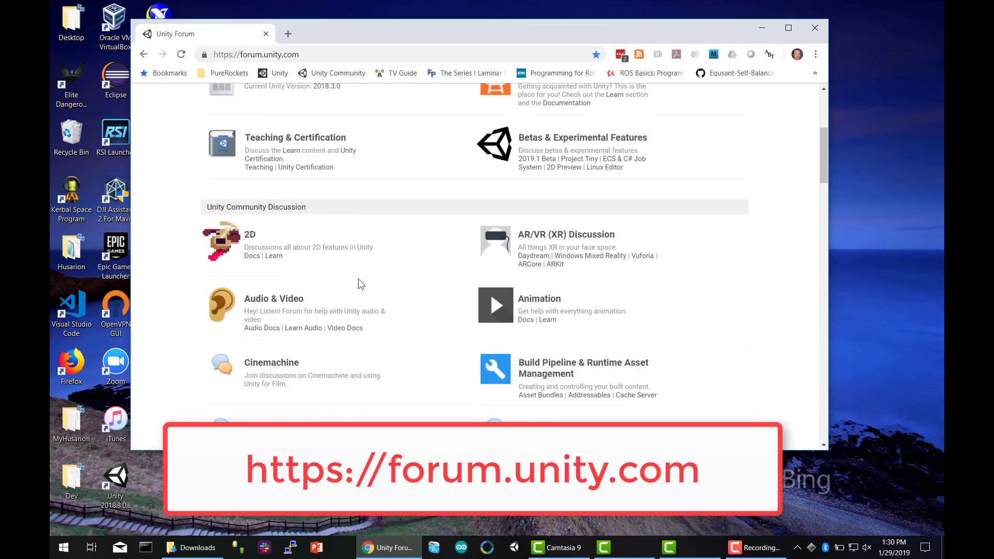
scroll(360, 283, "down", 8)
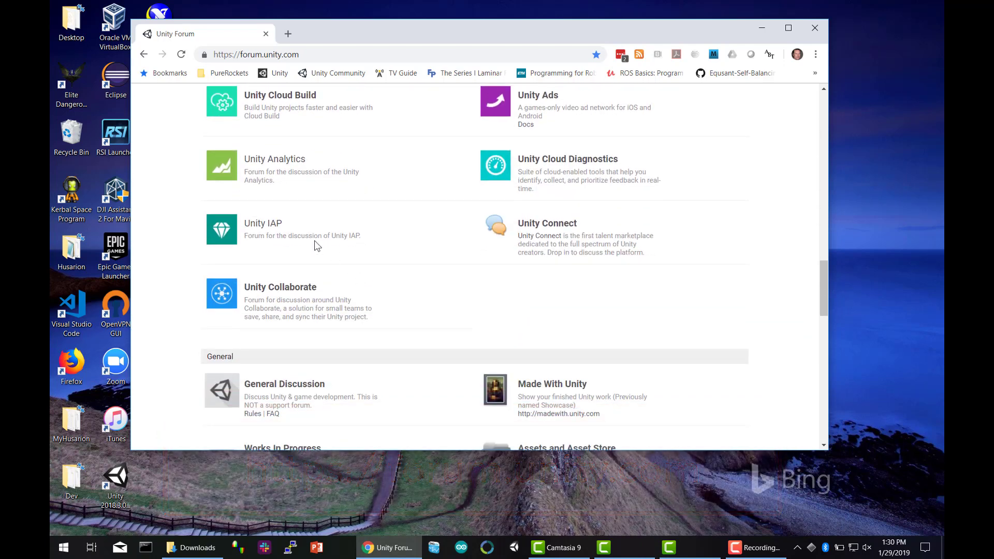
left_click(273, 227)
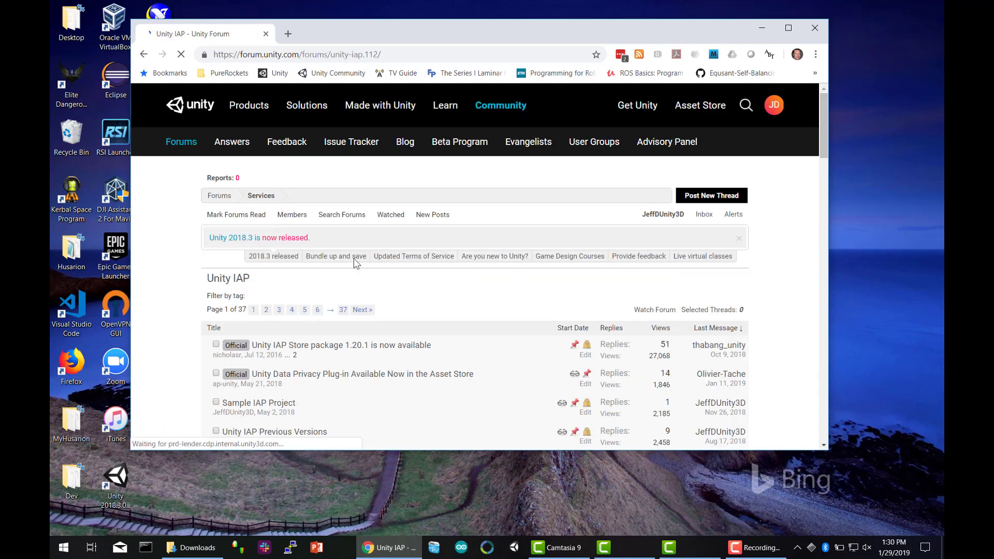
Step: Download IAP_Project.zip from the Sample IAP Project thread in the Unity IAP forum
scroll(319, 267, "down", 4)
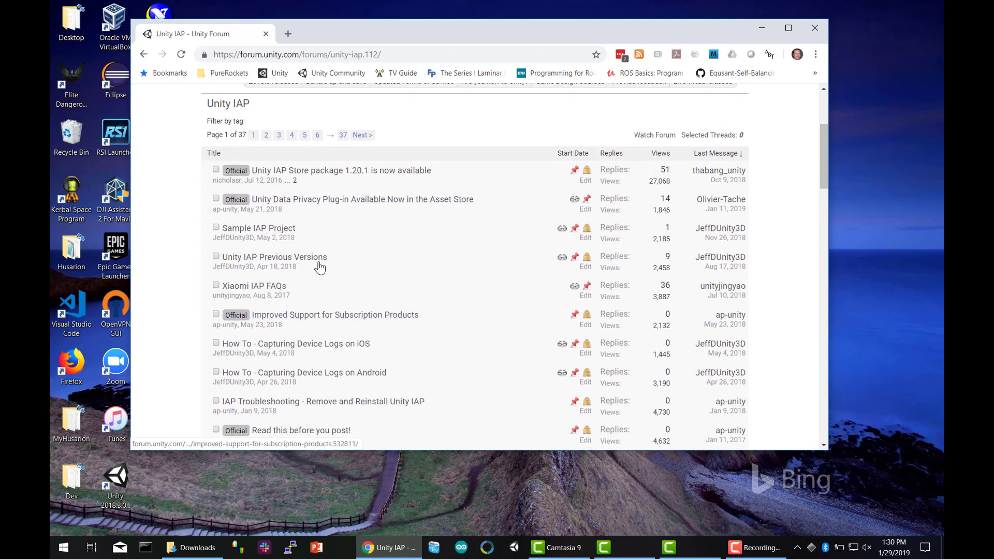
left_click(273, 230)
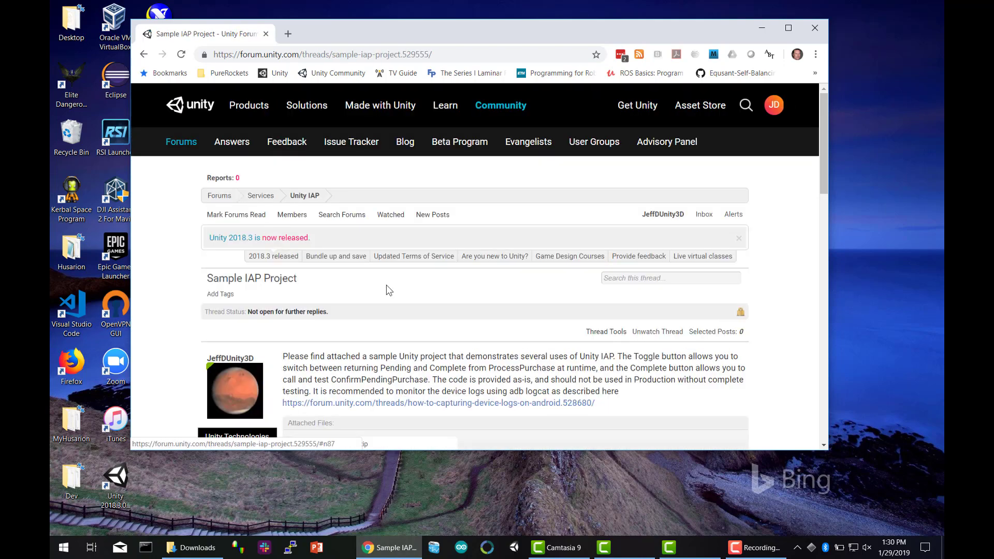
scroll(386, 284, "down", 4)
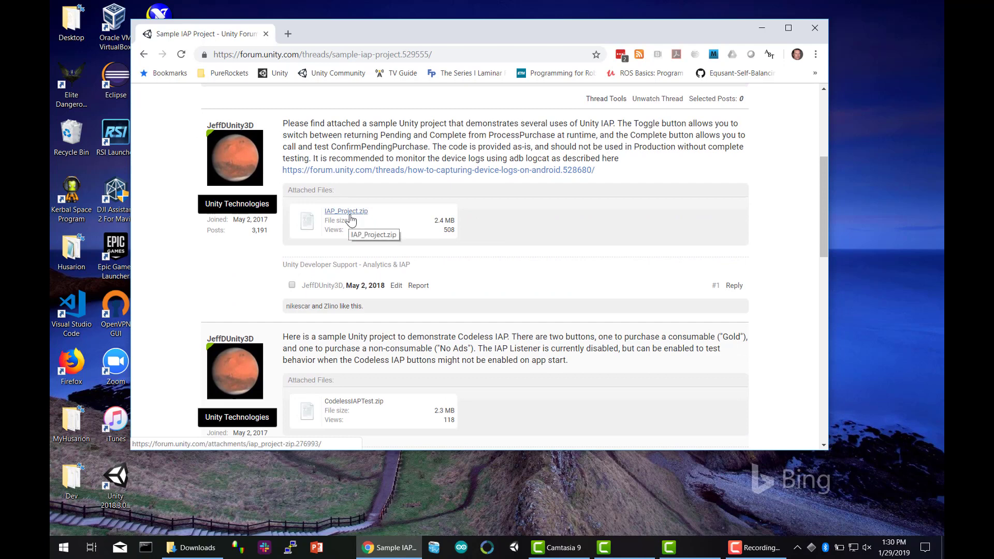
left_click(351, 220)
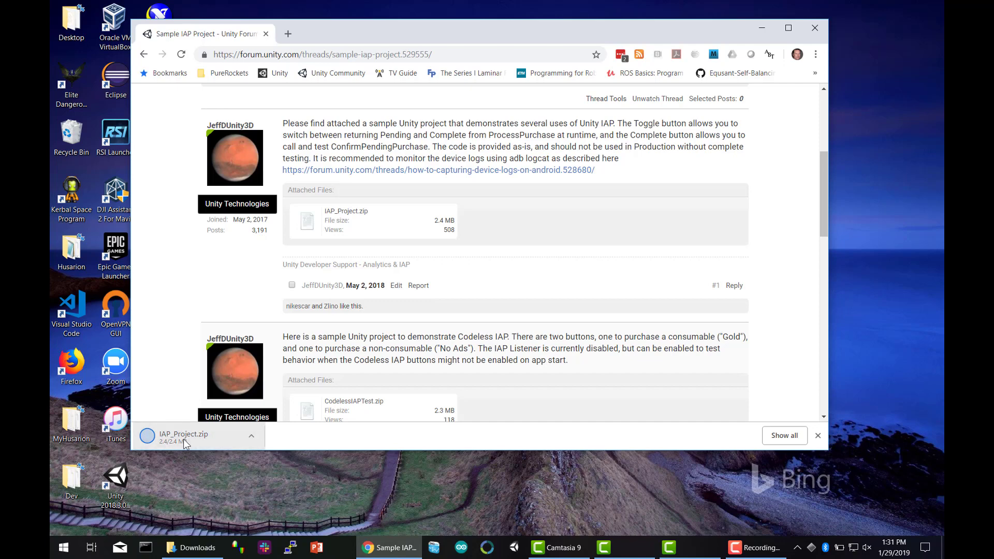
Step: Open the downloaded IAP_Project.zip and extract it to the suggested IAP_Project folder in Downloads
left_click(183, 439)
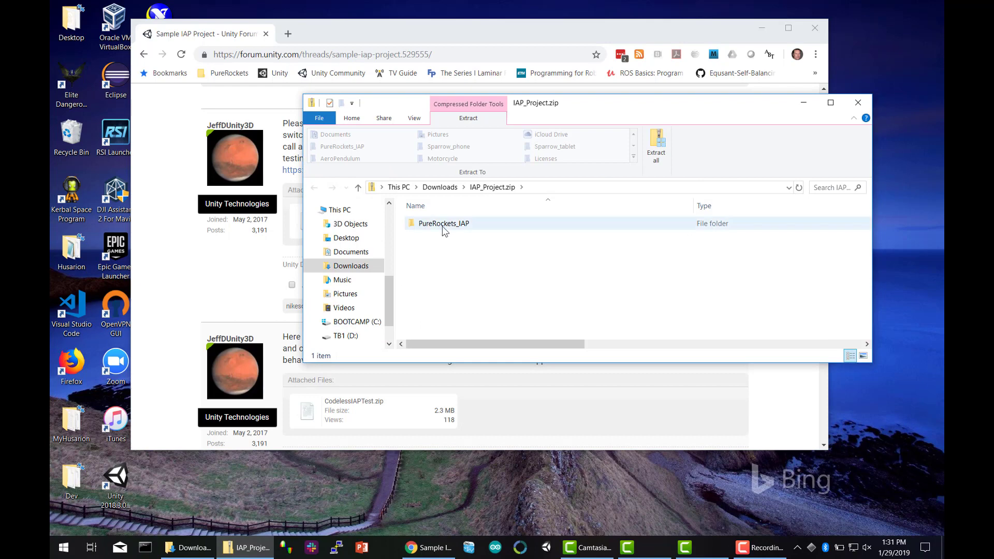
left_click(657, 147)
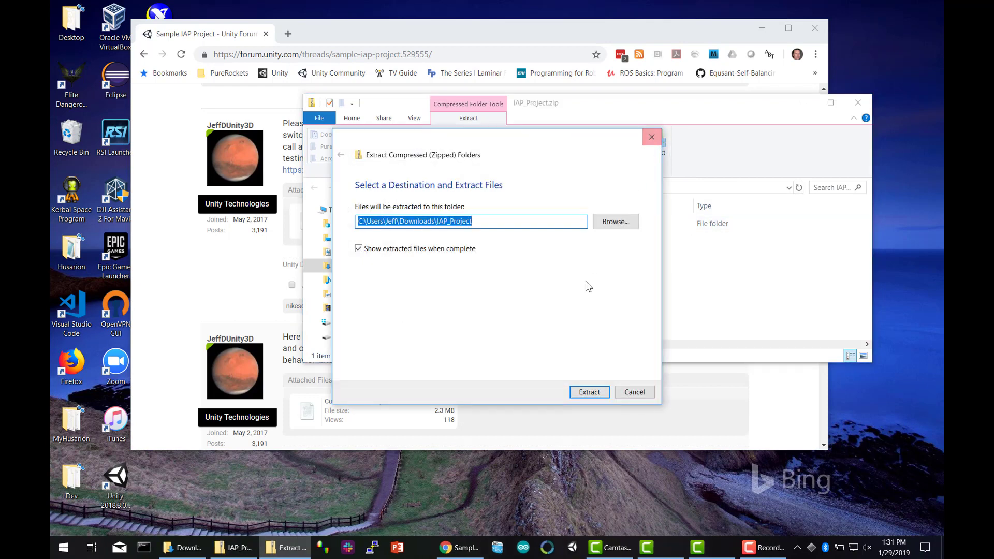
left_click(588, 393)
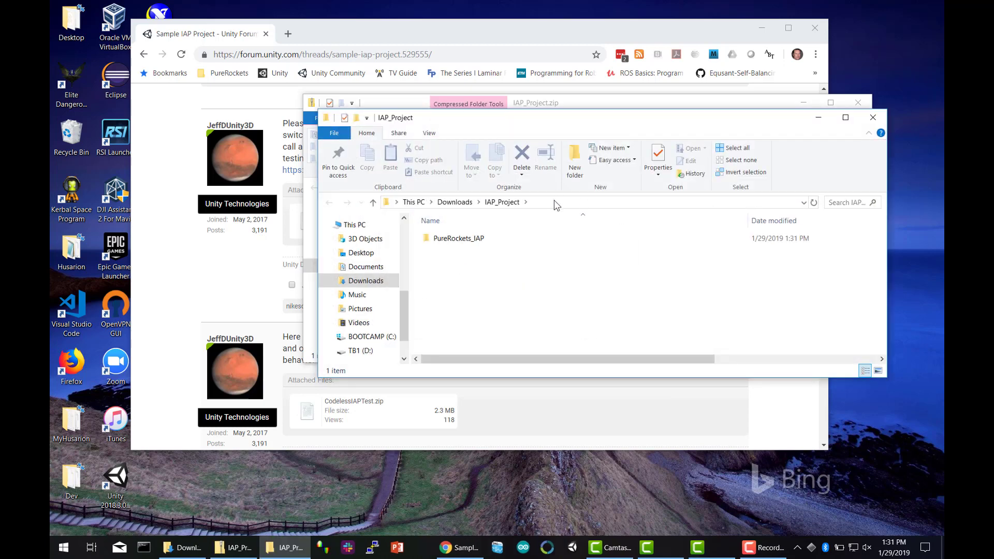
Step: Copy the full path of the extracted PureRockets_IAP folder, and close the folder windows and the browser
left_click(554, 205)
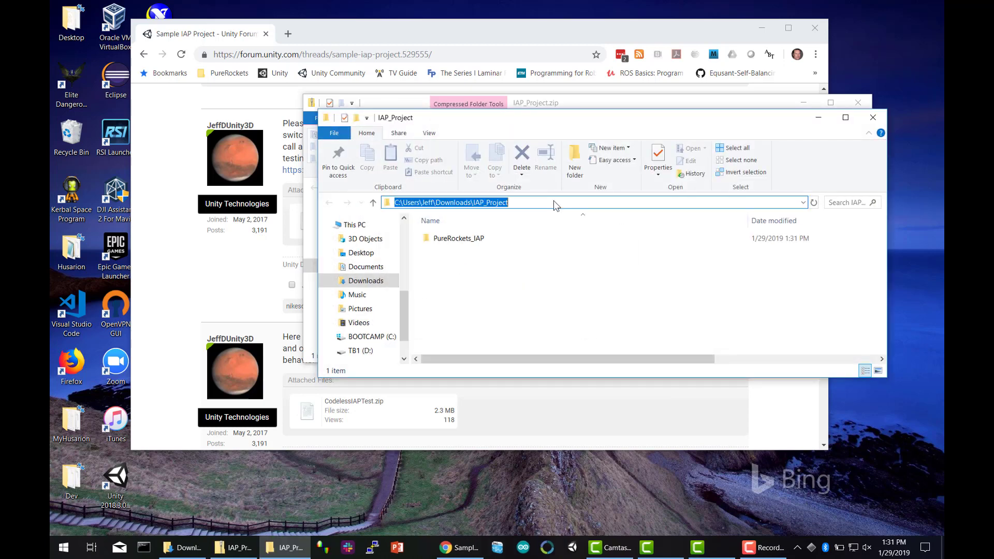
left_click(458, 239)
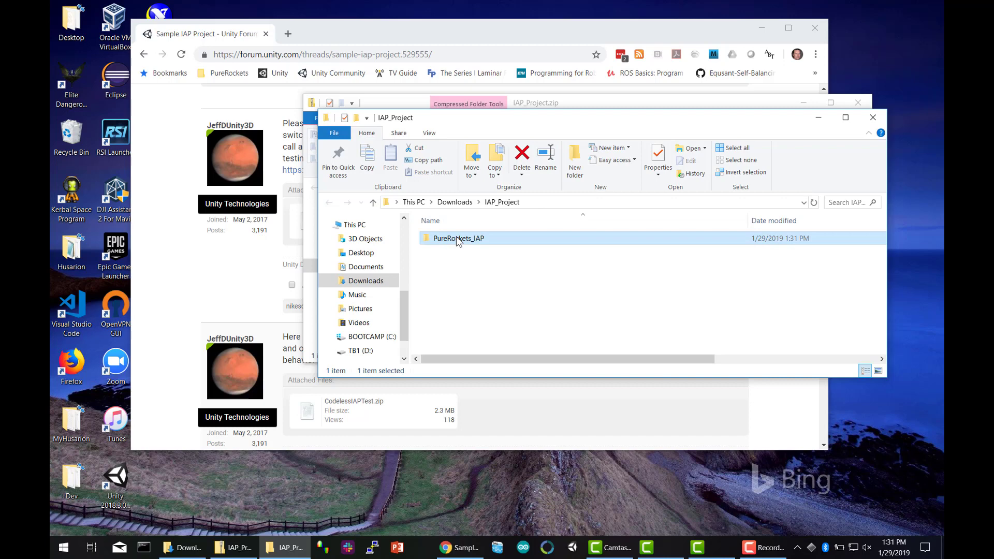
double_click(457, 239)
left_click(621, 203)
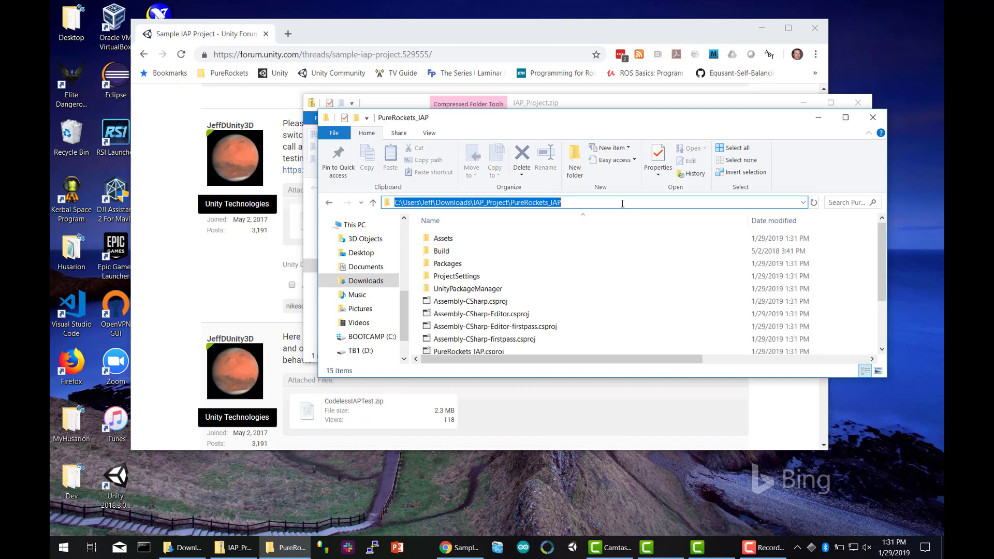
right_click(528, 206)
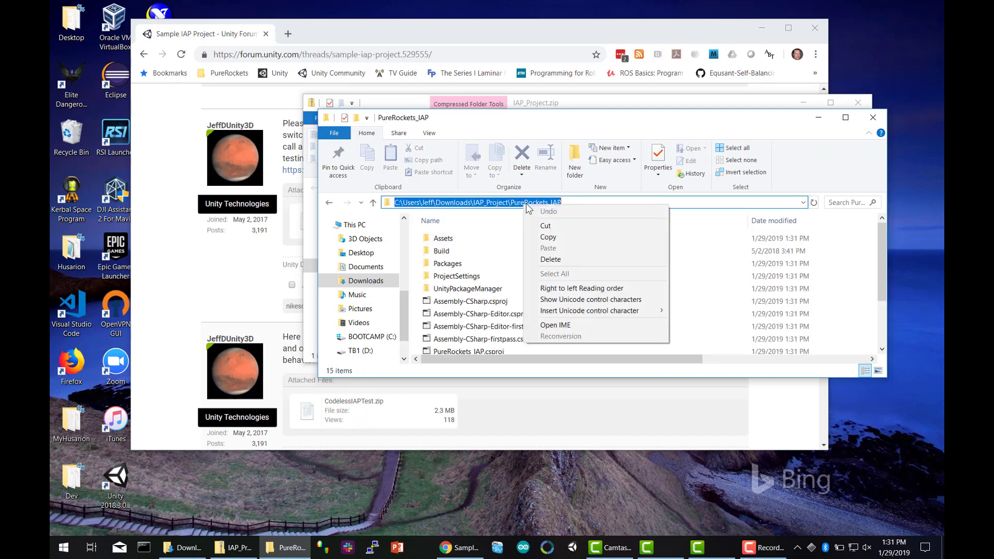
left_click(548, 238)
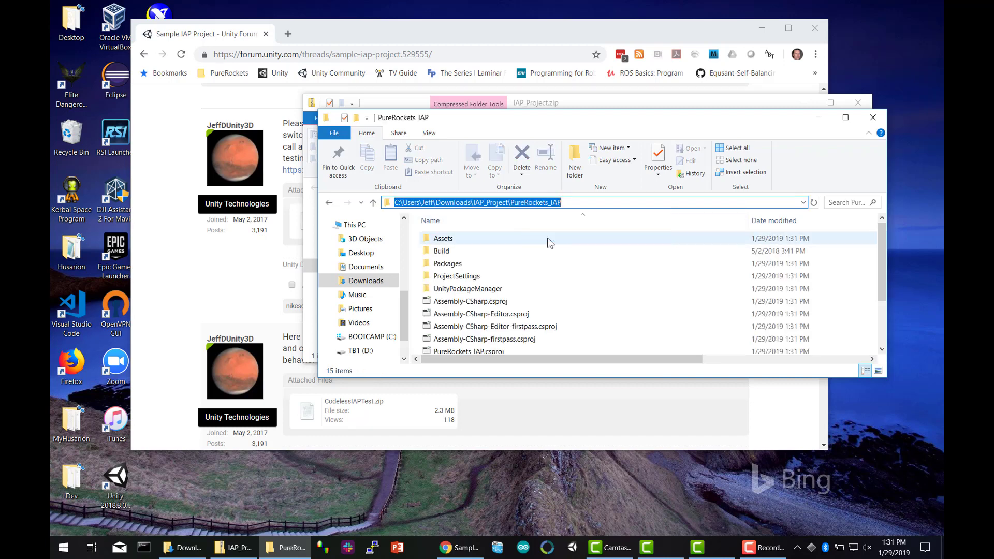
left_click(873, 118)
left_click(858, 103)
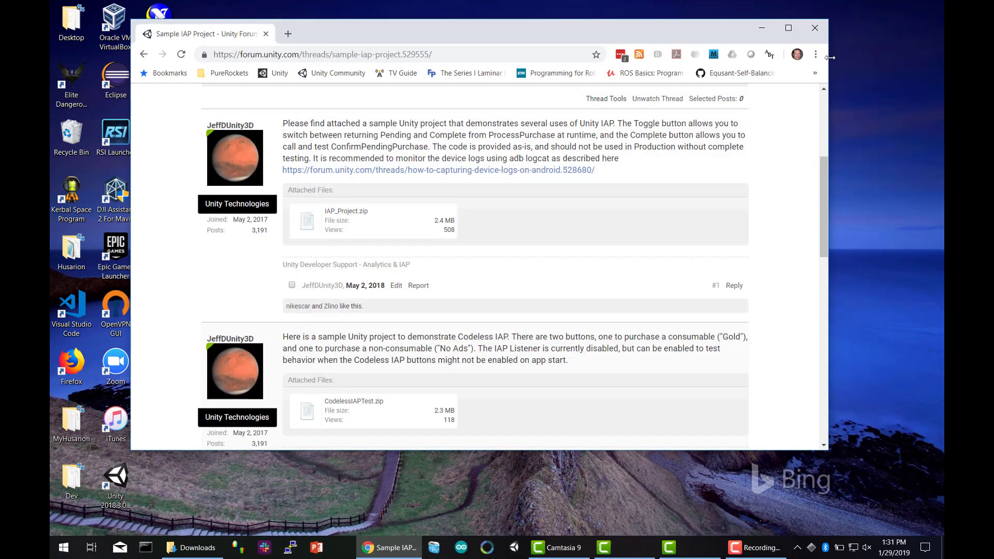
left_click(821, 34)
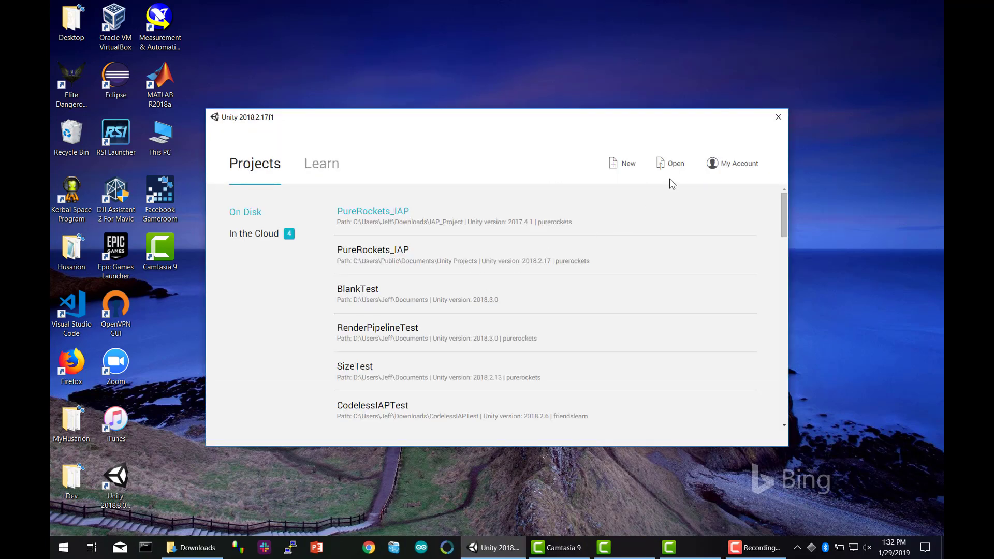
Step: Open the PureRockets_IAP project in Unity using the copied folder path, continuing despite the editor version mismatch
left_click(677, 164)
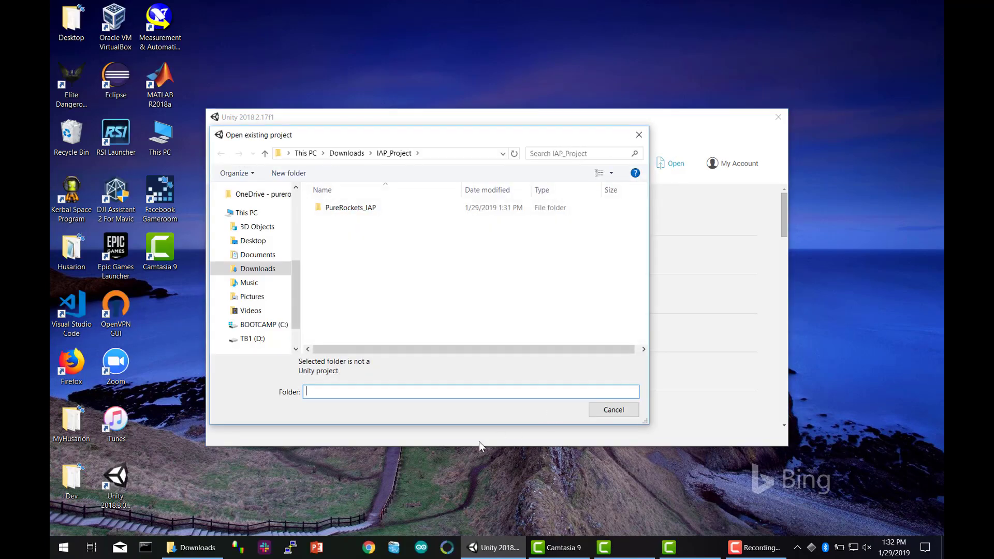
right_click(356, 393)
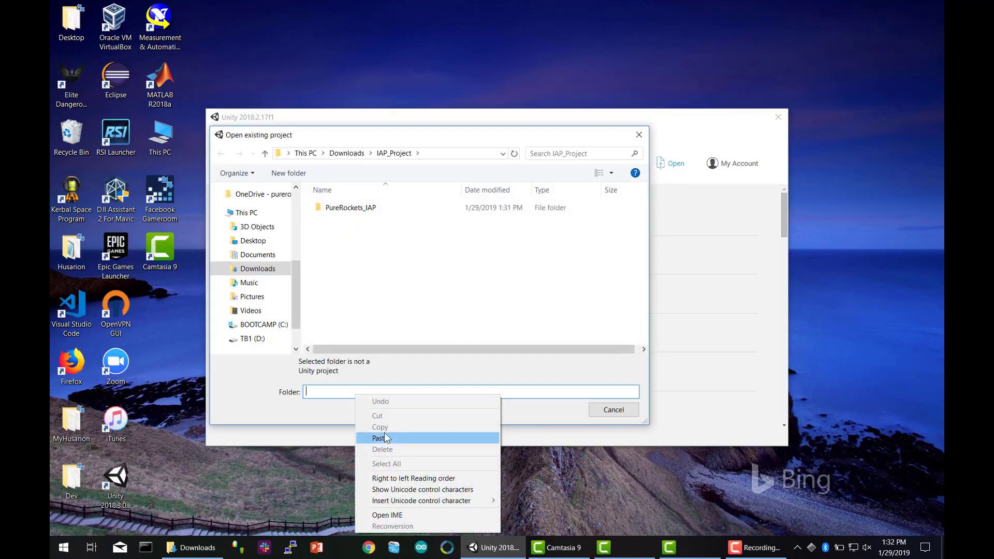
left_click(373, 436)
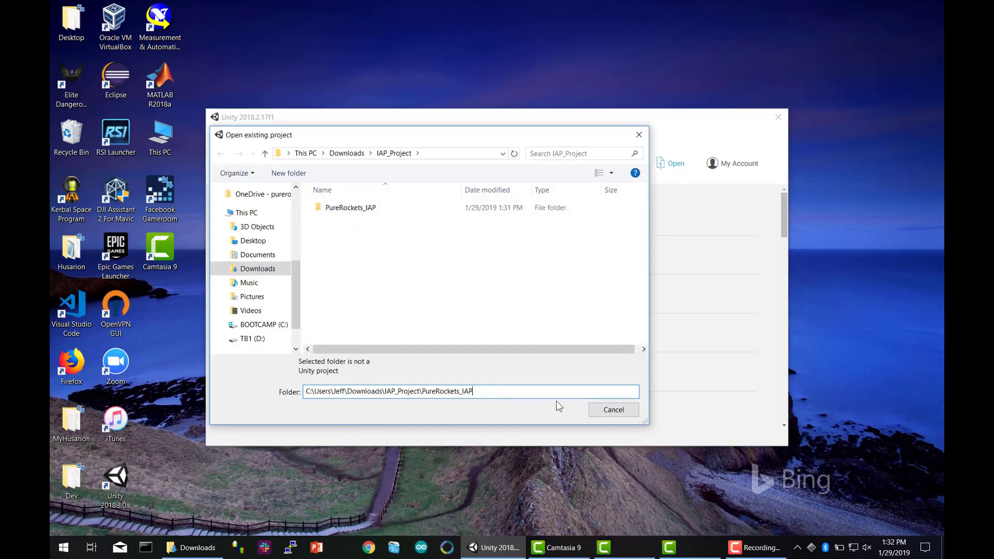
key("Return")
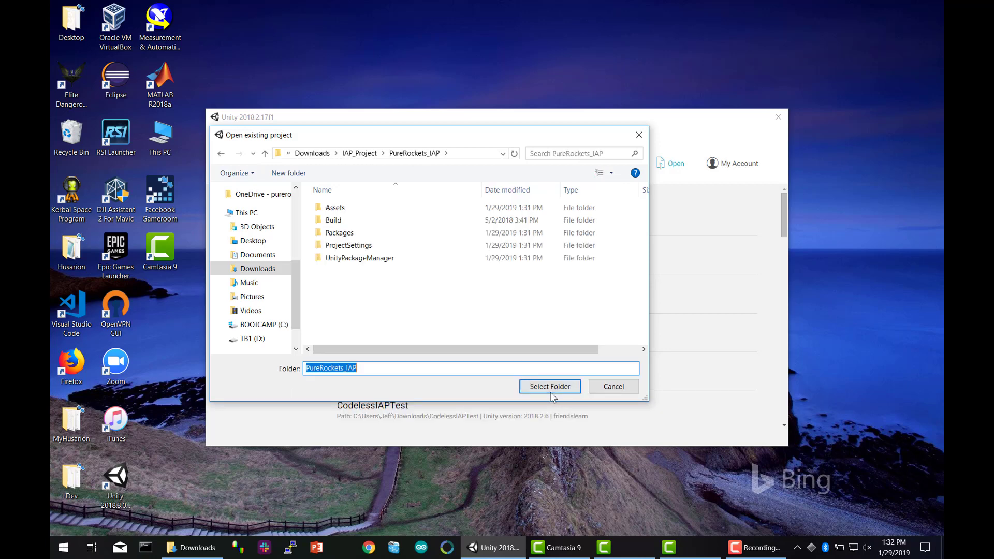
left_click(551, 387)
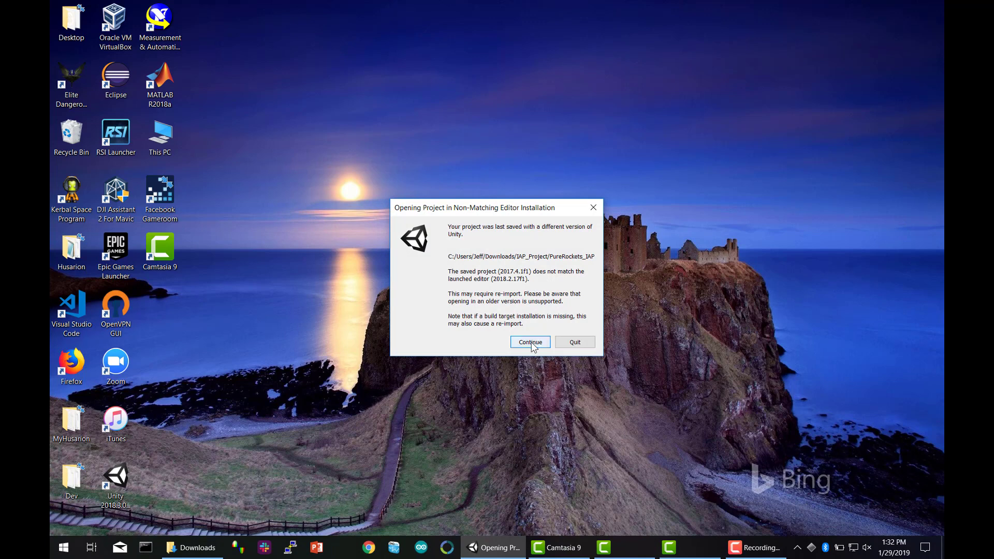
left_click(530, 343)
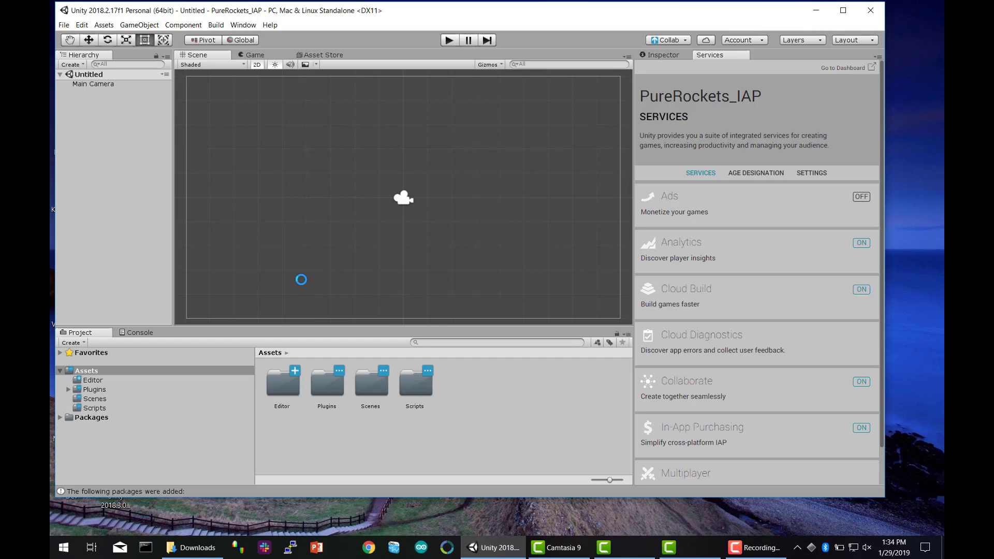
Step: Open MyScene from the project's Scenes folder
left_click(96, 399)
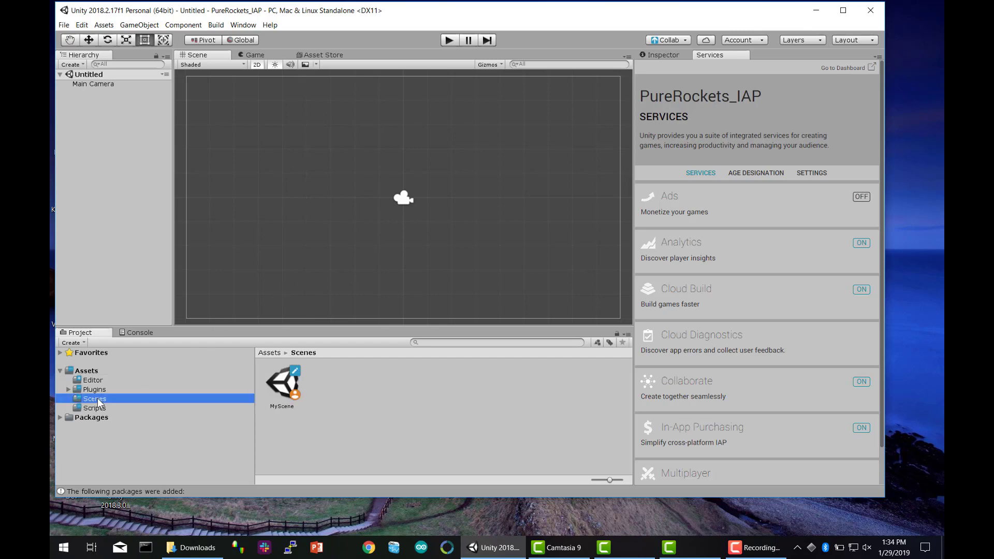
left_click(287, 383)
double_click(287, 383)
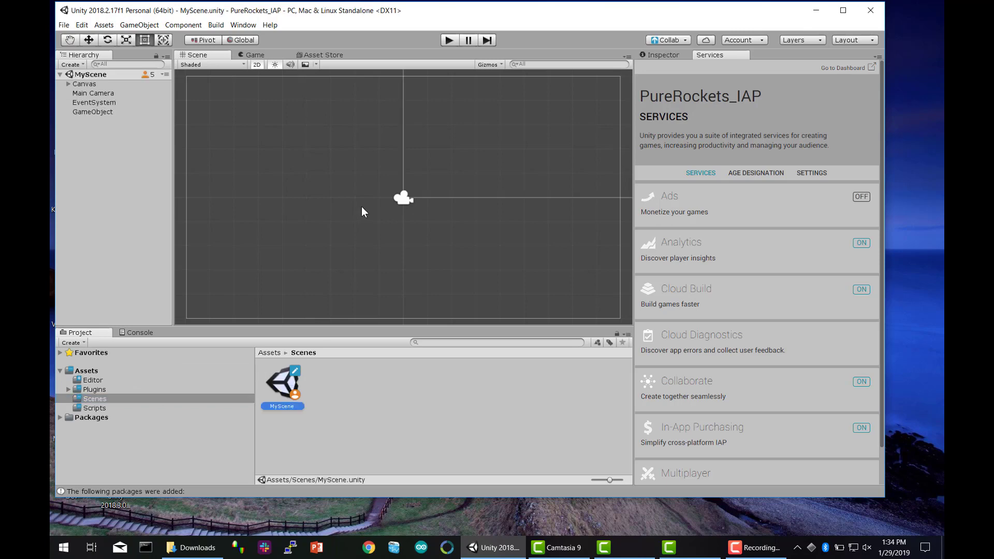
Step: Examine the canvas buttons of MyScene in the Scene and Game views
scroll(418, 200, "down", 6)
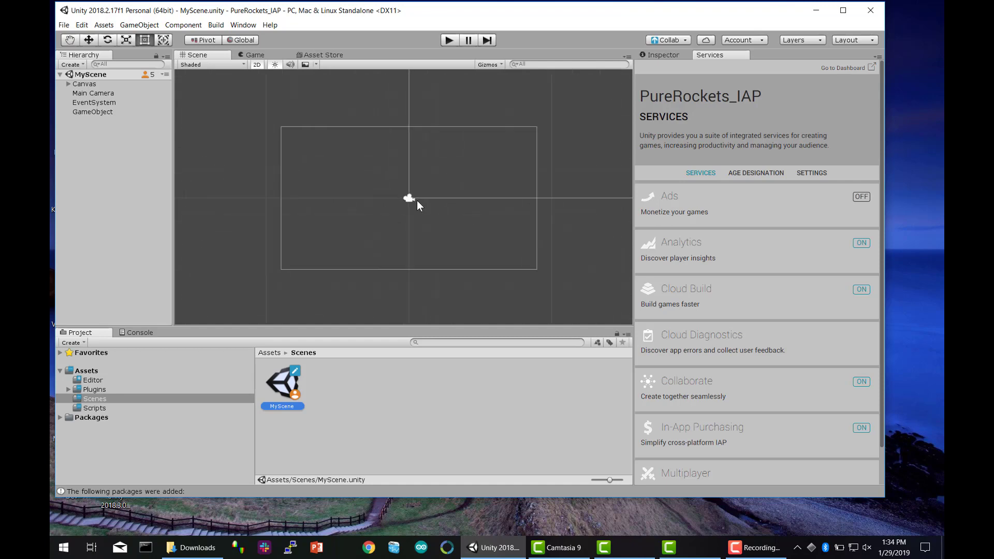
scroll(417, 200, "down", 5)
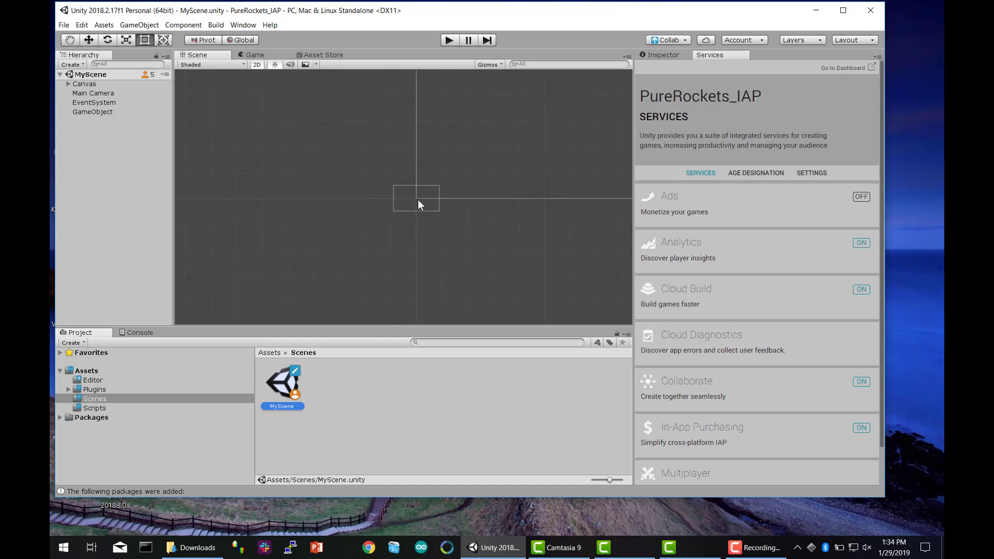
scroll(464, 182, "up", 12)
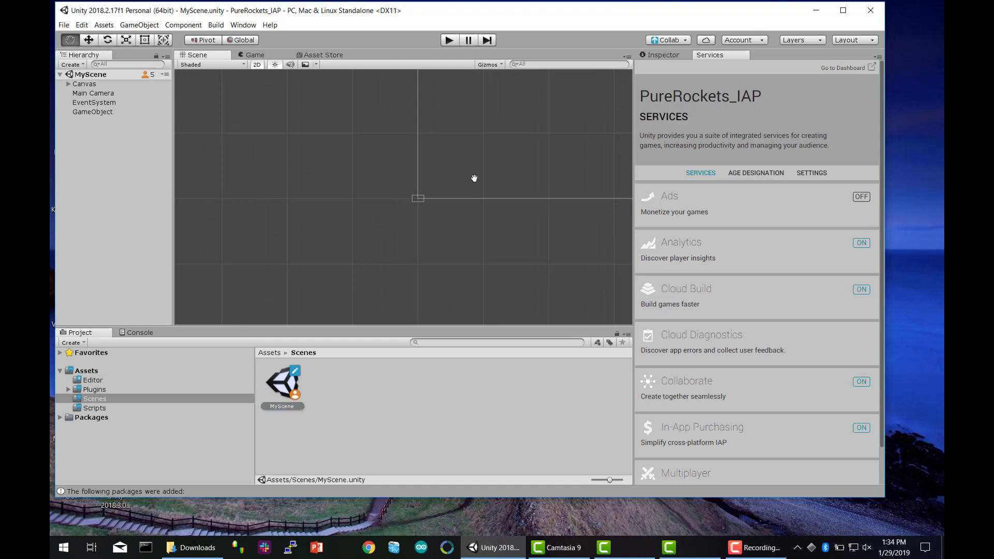
middle_click_drag(271, 269, 225, 311)
key("t")
scroll(364, 250, "down", 1)
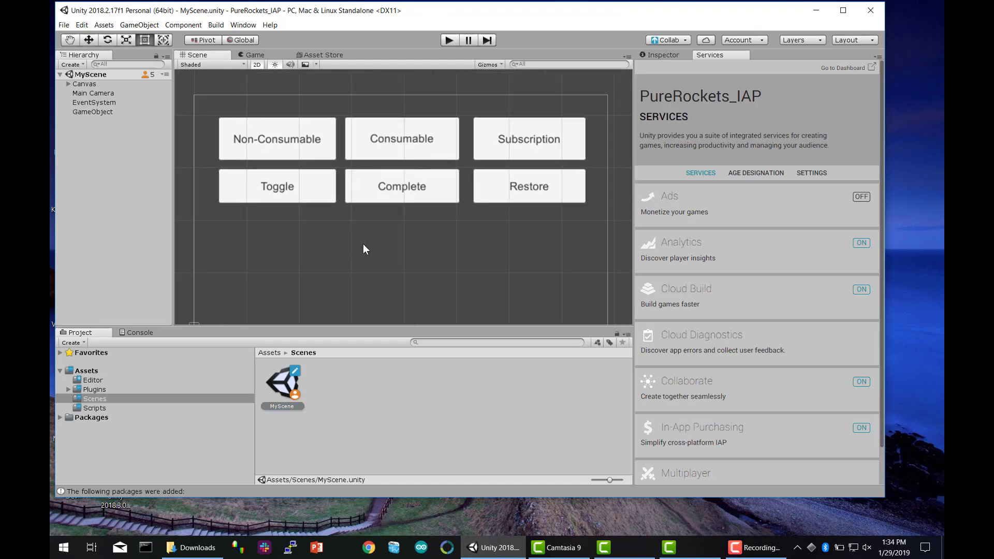
left_click(254, 55)
left_click(202, 55)
Step: Update the In-App Purchasing service by importing all UnityIAP package items, and accept the automatic upgrade of obsolete APIs
left_click(702, 434)
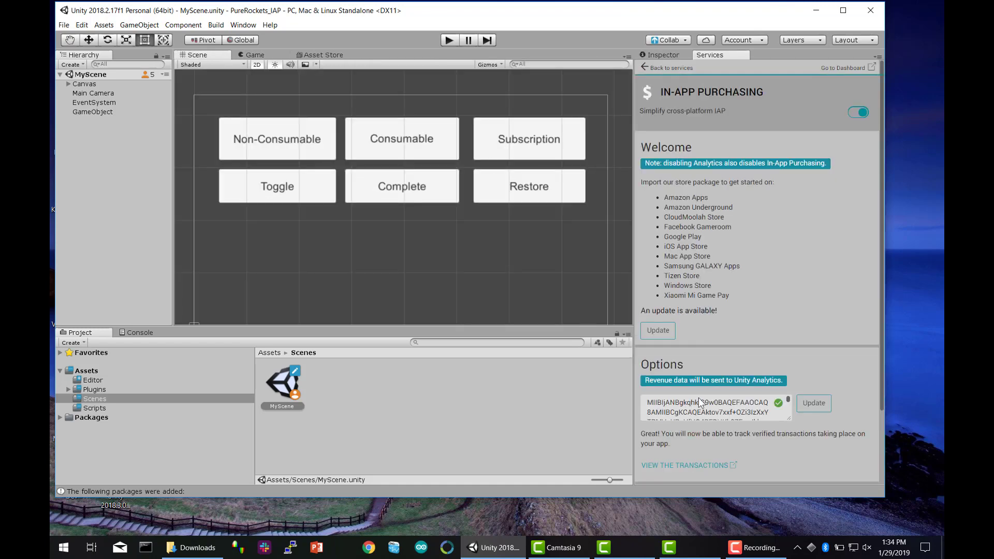
left_click(659, 331)
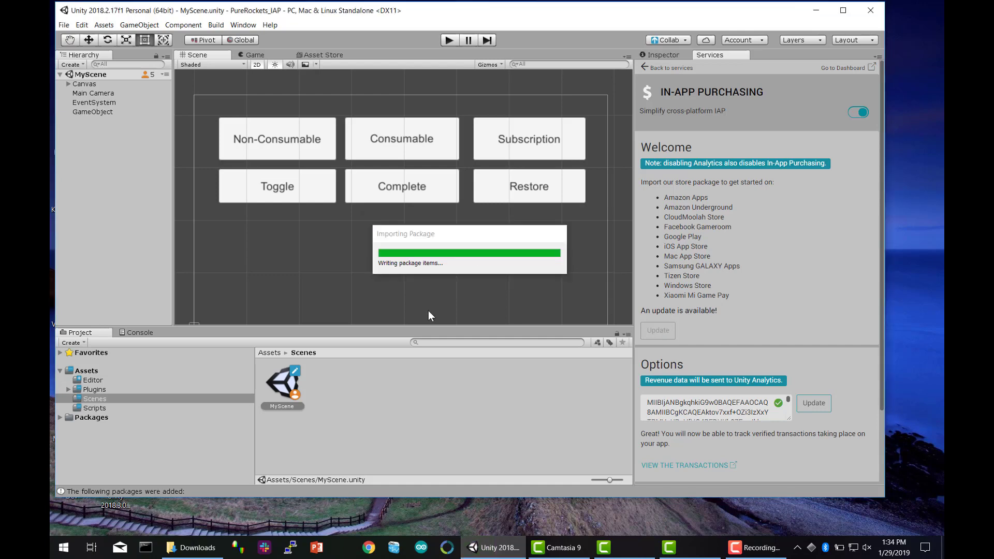
left_click(503, 281)
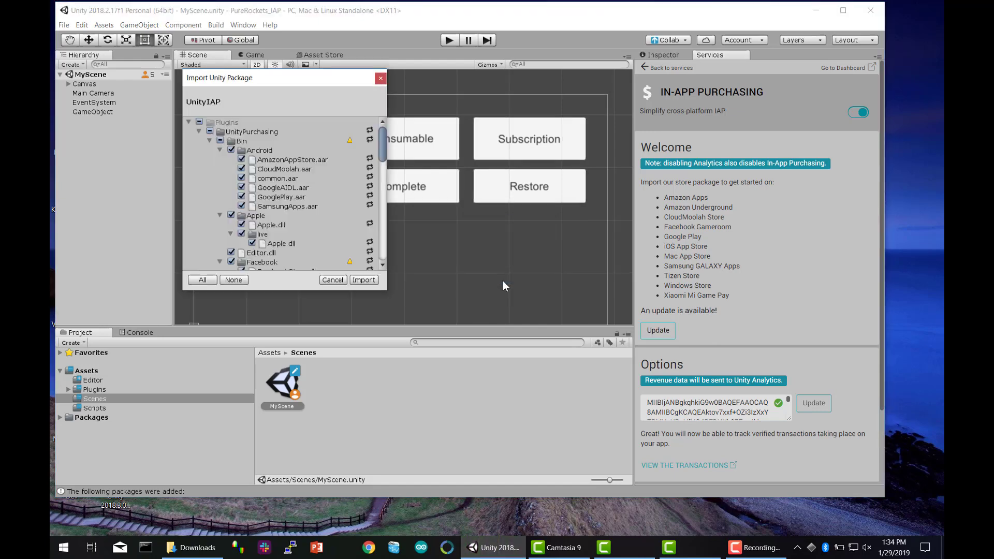
left_click(364, 280)
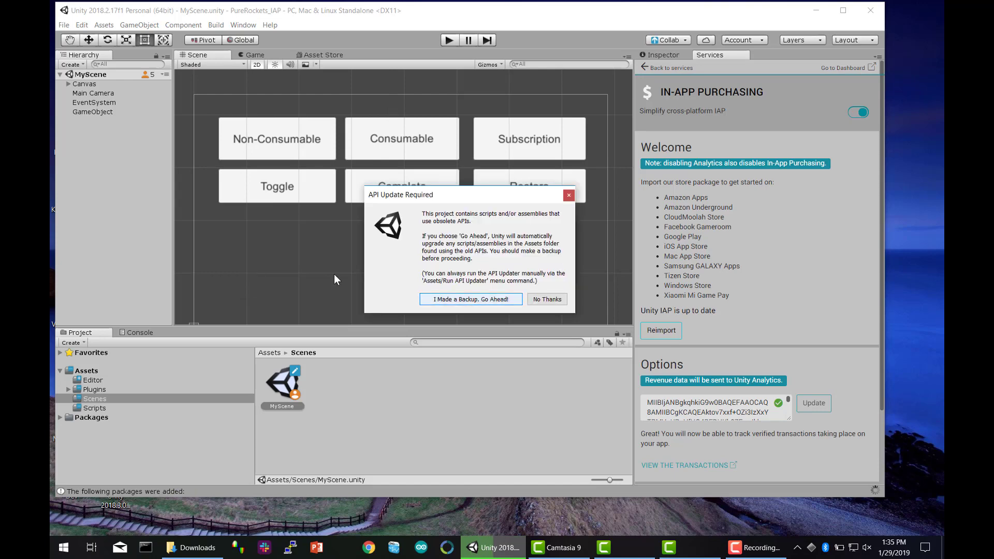
left_click(471, 300)
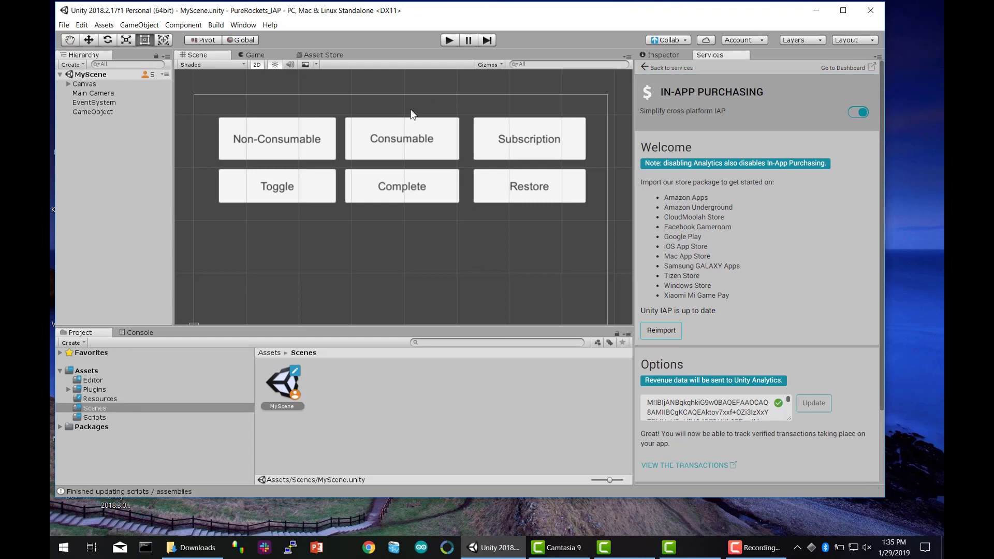
Step: Check the installed Unity IAP version in IAP Updates and close the window
left_click(242, 25)
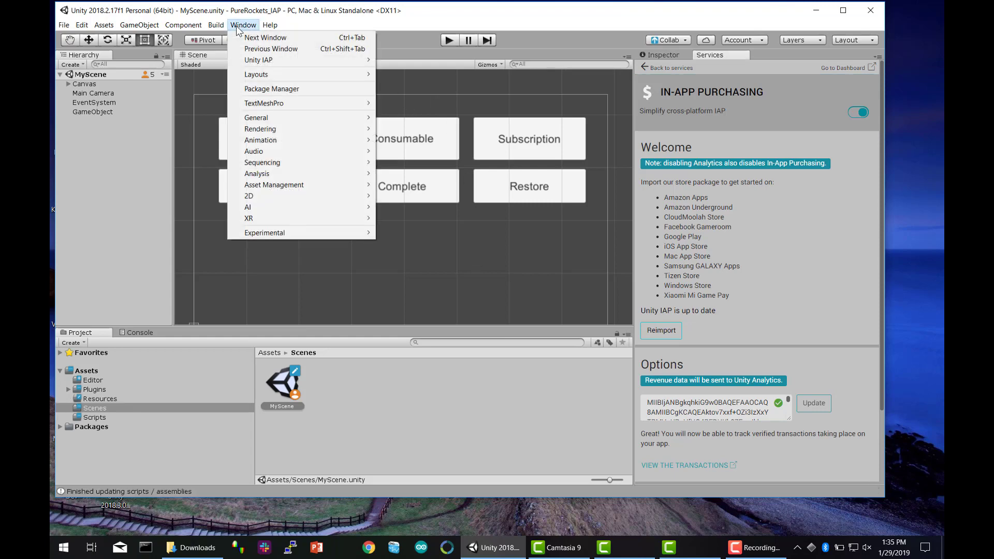
mouse_move(259, 64)
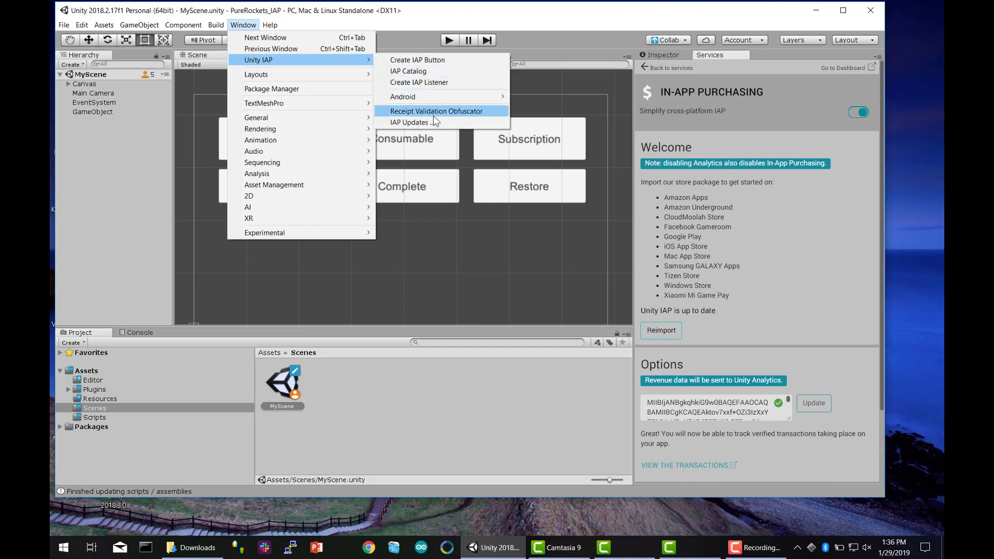
left_click(409, 122)
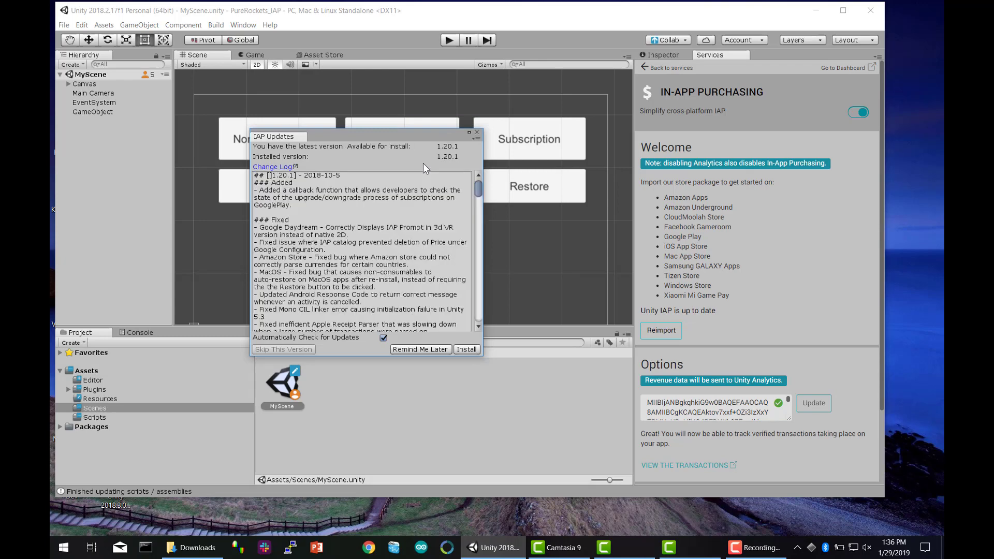
left_click(479, 132)
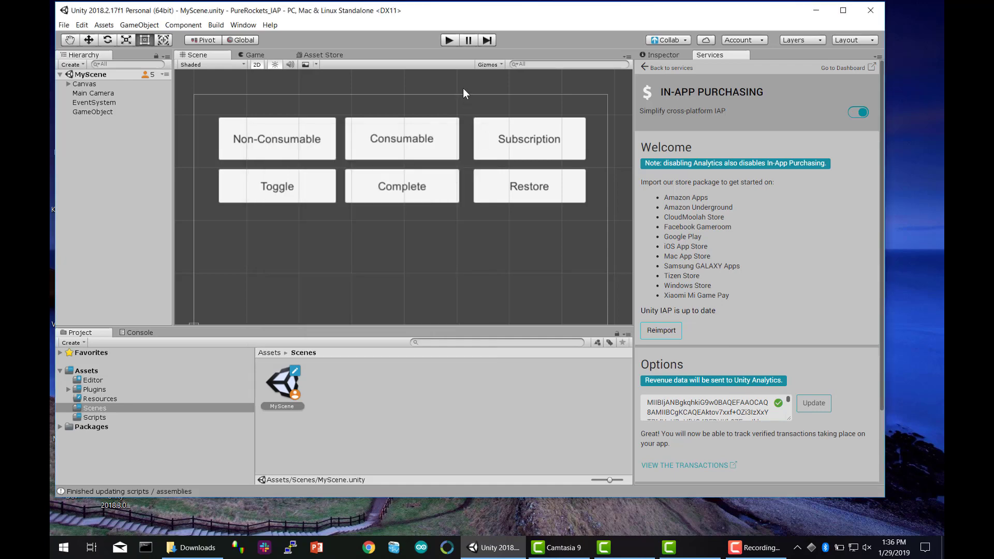